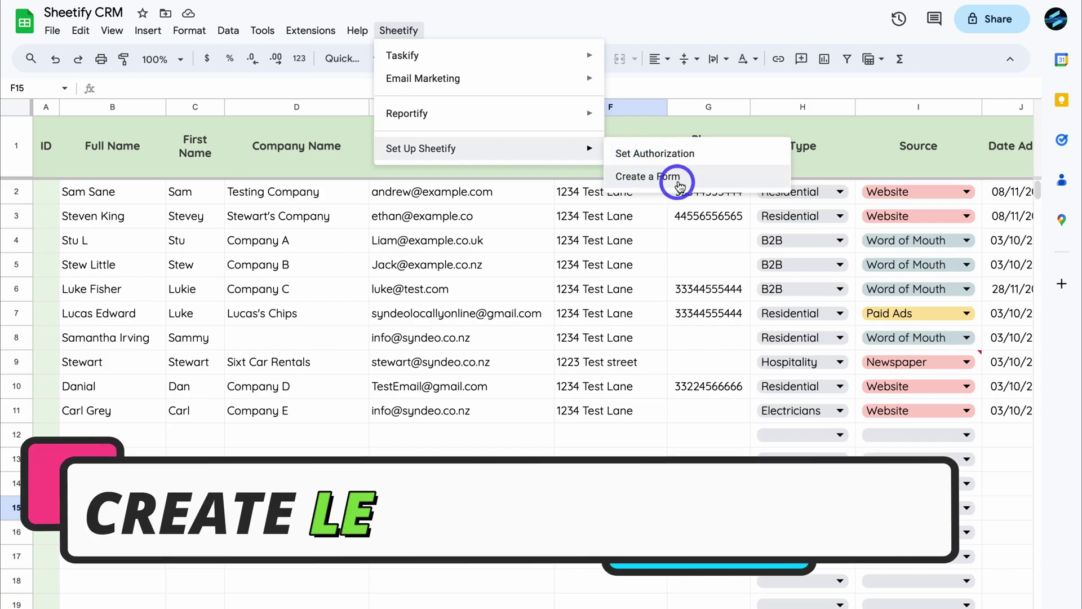
Create a Sheetify lead capture form and switch to its Form Responses 11 sheet
left_click(668, 177)
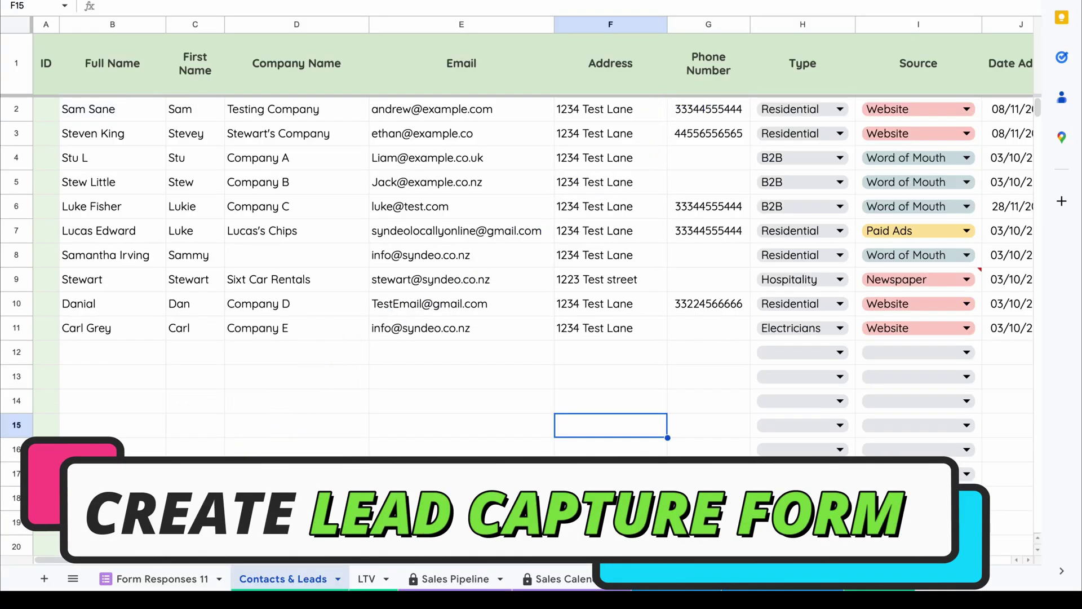
left_click(169, 580)
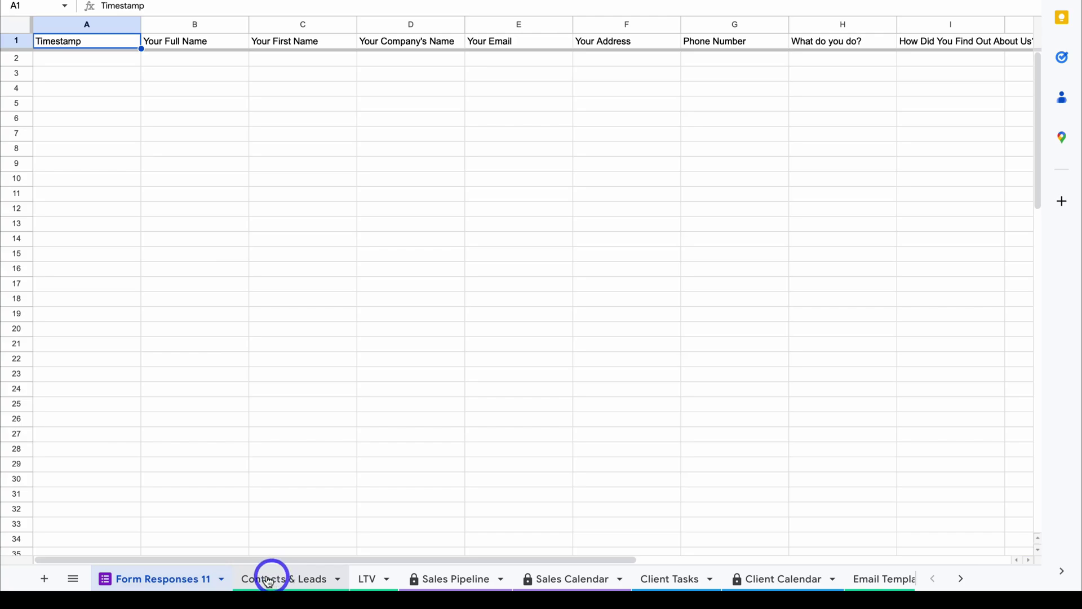
Rename Form Responses 11 to 'Lead Capture' and open the linked Lead Form via Manage form
left_click(223, 581)
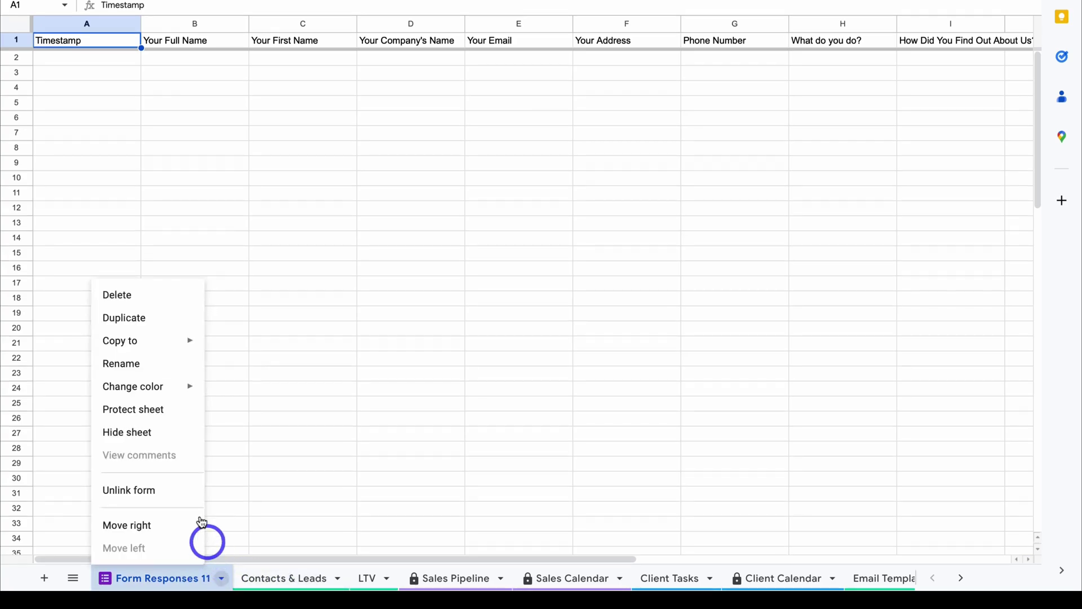
left_click(121, 363)
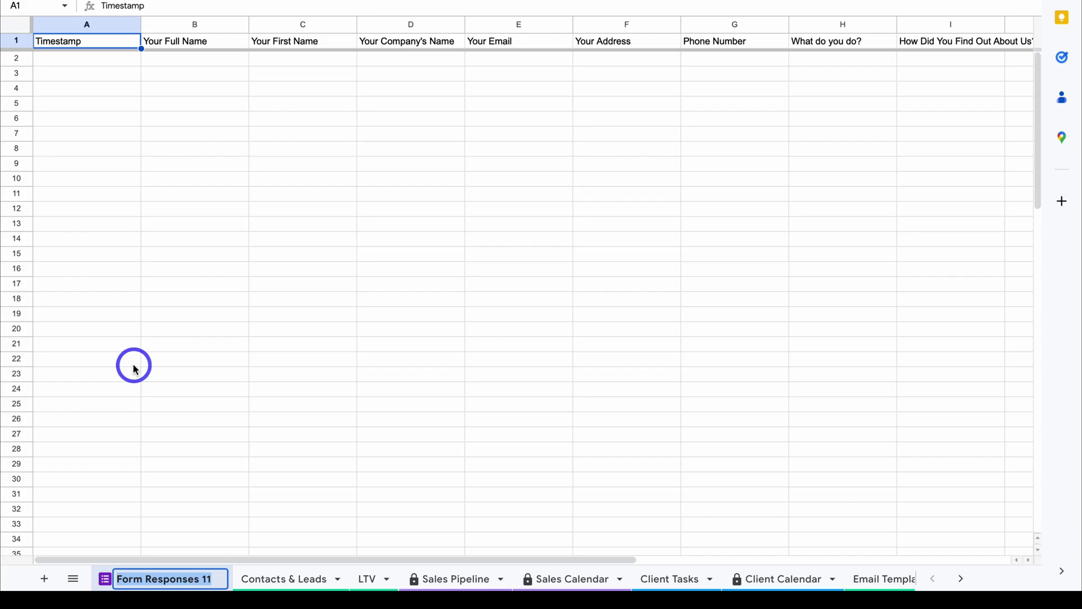
type("Lead Capture")
left_click(170, 554)
left_click(260, 32)
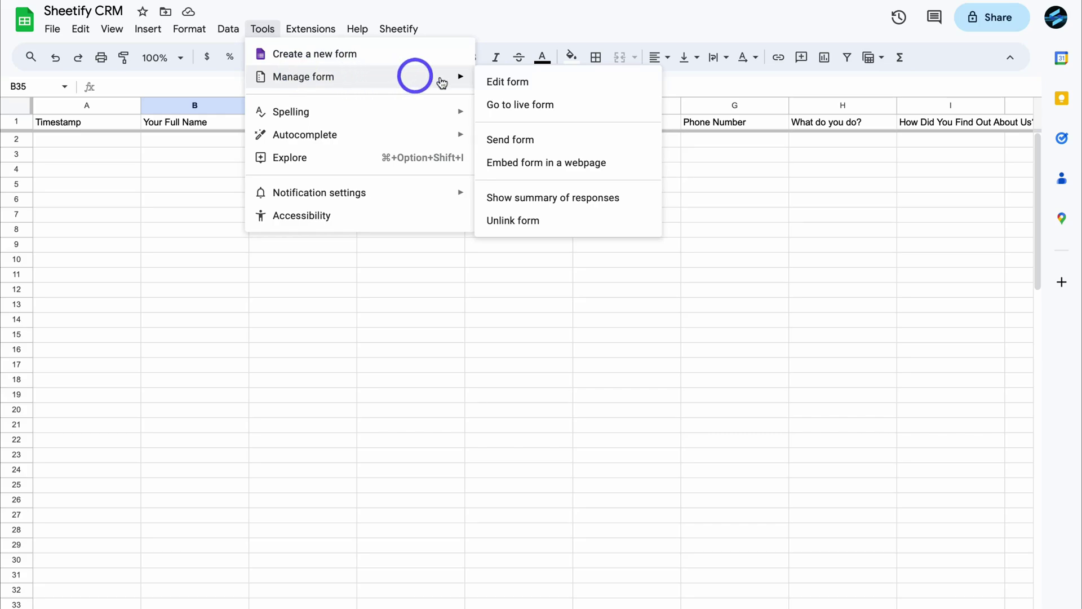
mouse_move(304, 77)
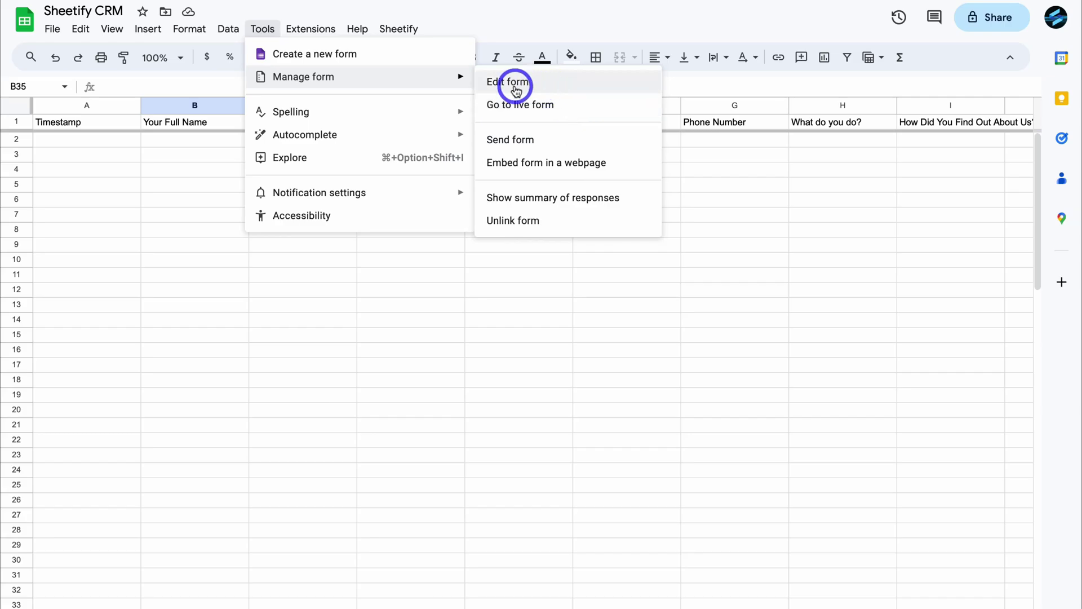
left_click(575, 107)
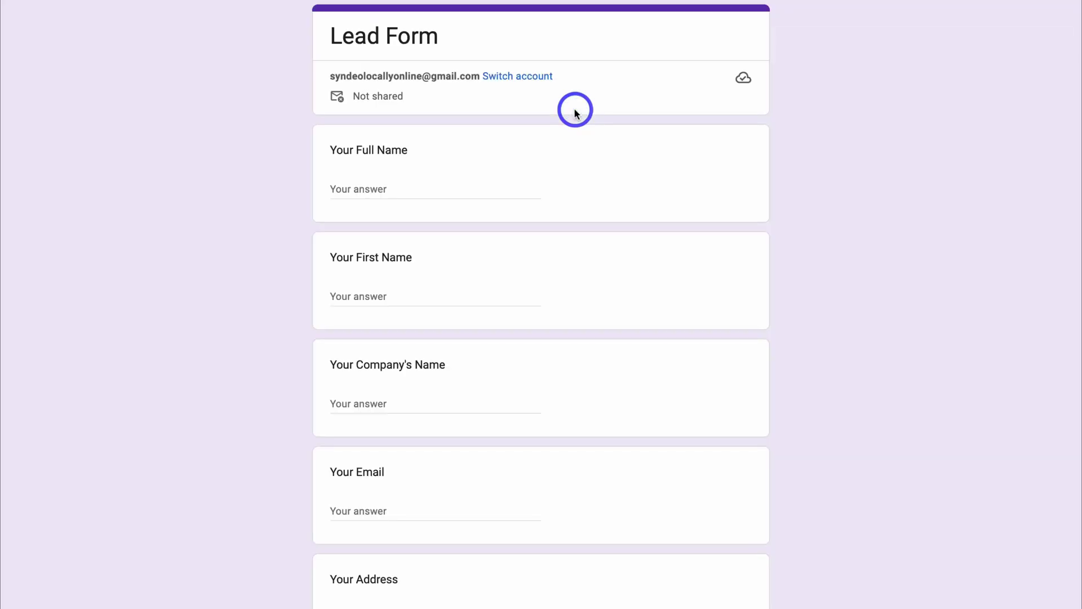
scroll(821, 213, "down", 1)
scroll(821, 213, "down", 2)
scroll(820, 213, "down", 1)
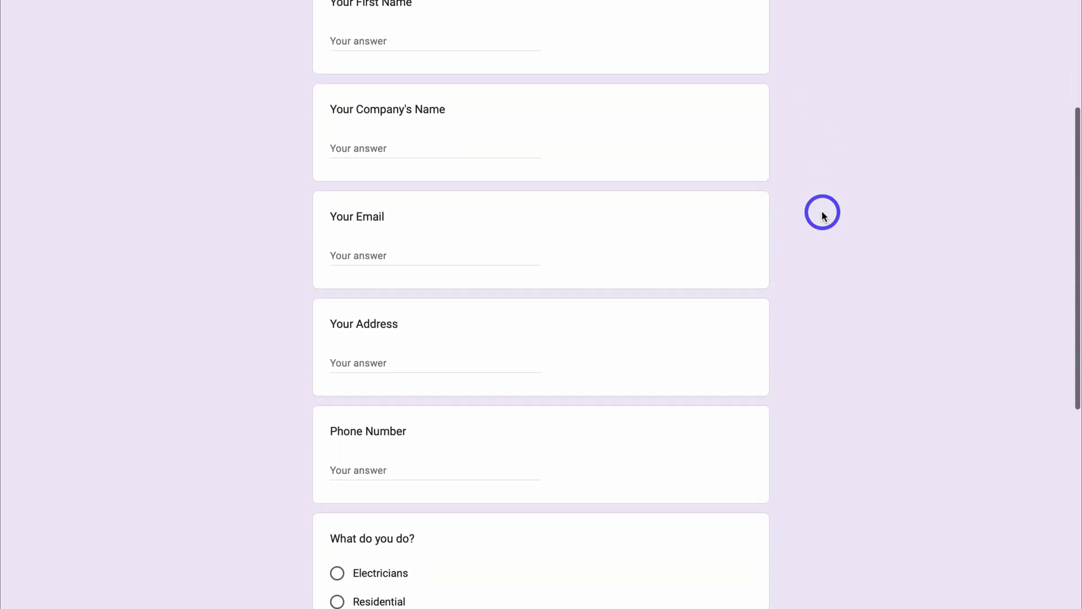
scroll(821, 214, "down", 2)
scroll(822, 213, "up", 3)
scroll(820, 214, "up", 3)
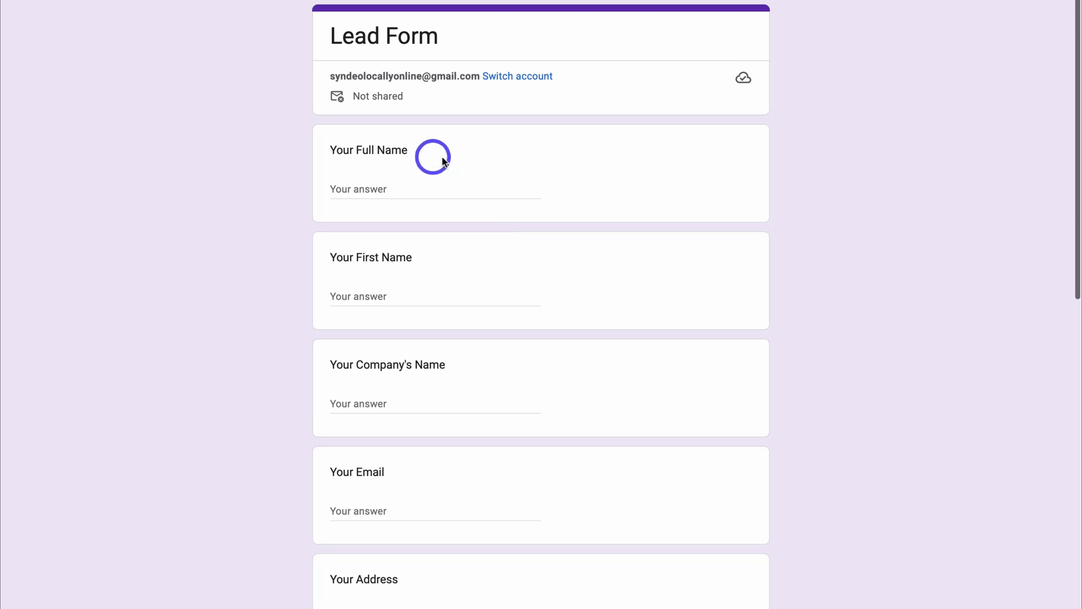
scroll(497, 163, "down", 1)
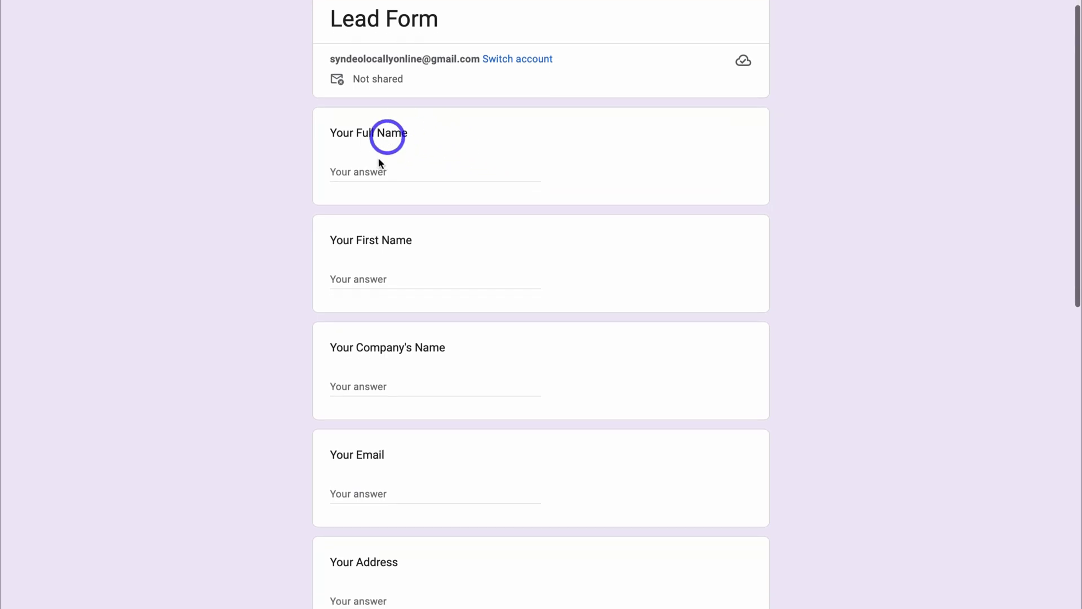
scroll(608, 194, "down", 1)
scroll(606, 191, "up", 1)
scroll(317, 157, "up", 1)
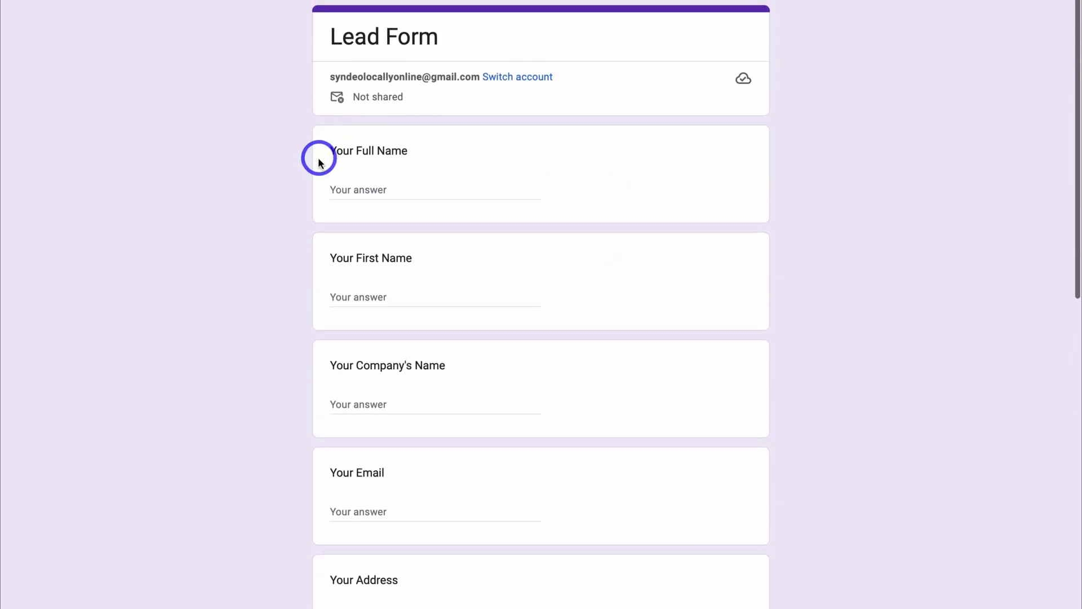
scroll(395, 154, "down", 1)
scroll(432, 155, "down", 1)
scroll(425, 211, "down", 1)
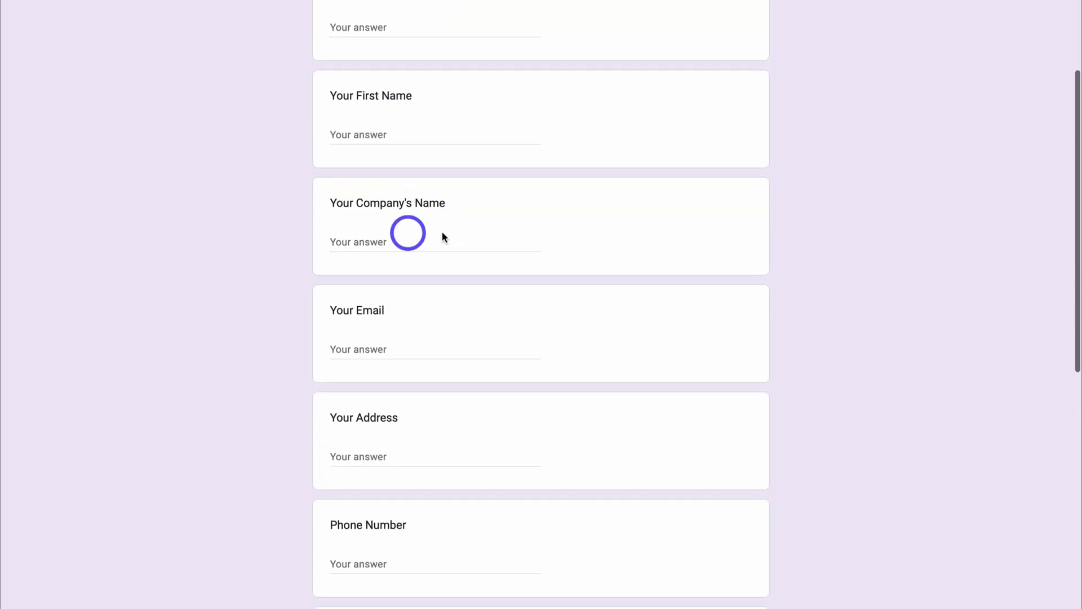
scroll(443, 237, "down", 1)
scroll(443, 231, "down", 1)
scroll(390, 222, "down", 1)
scroll(392, 223, "down", 2)
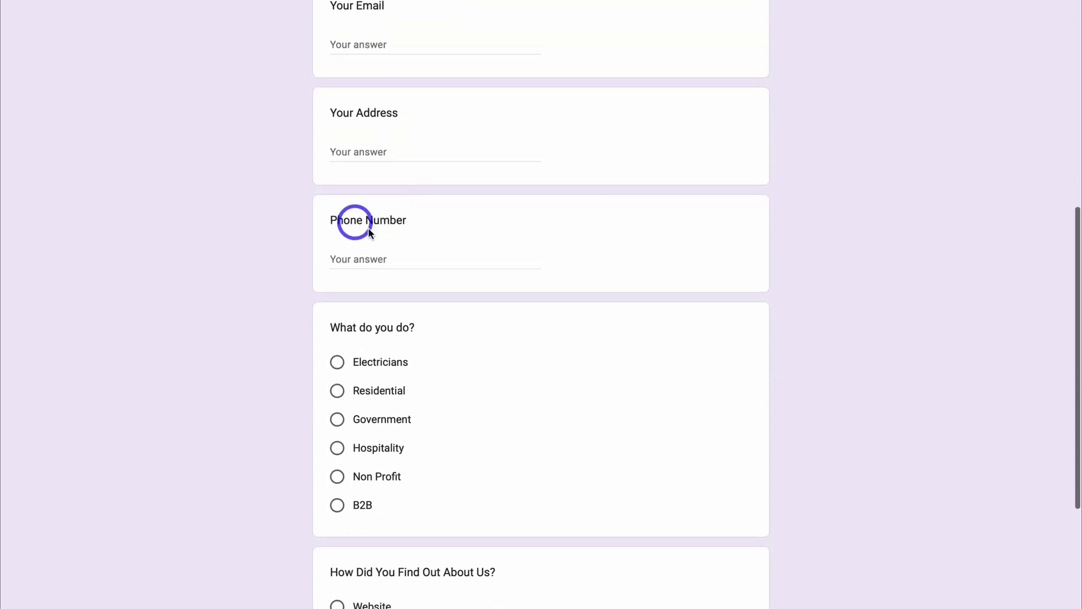
scroll(358, 223, "down", 1)
scroll(372, 216, "down", 1)
scroll(398, 245, "down", 1)
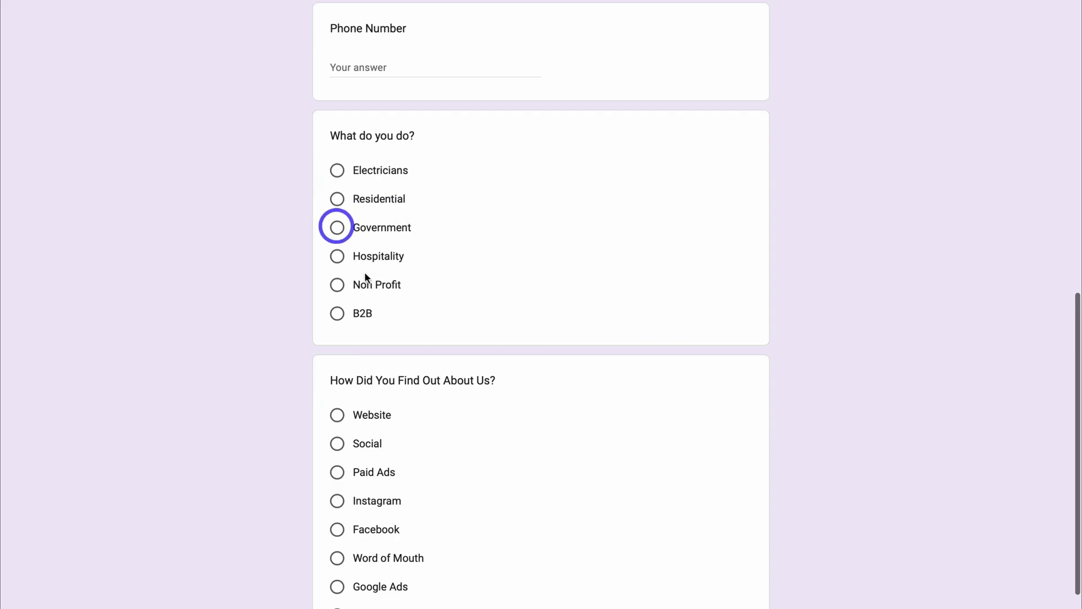
scroll(407, 215, "down", 1)
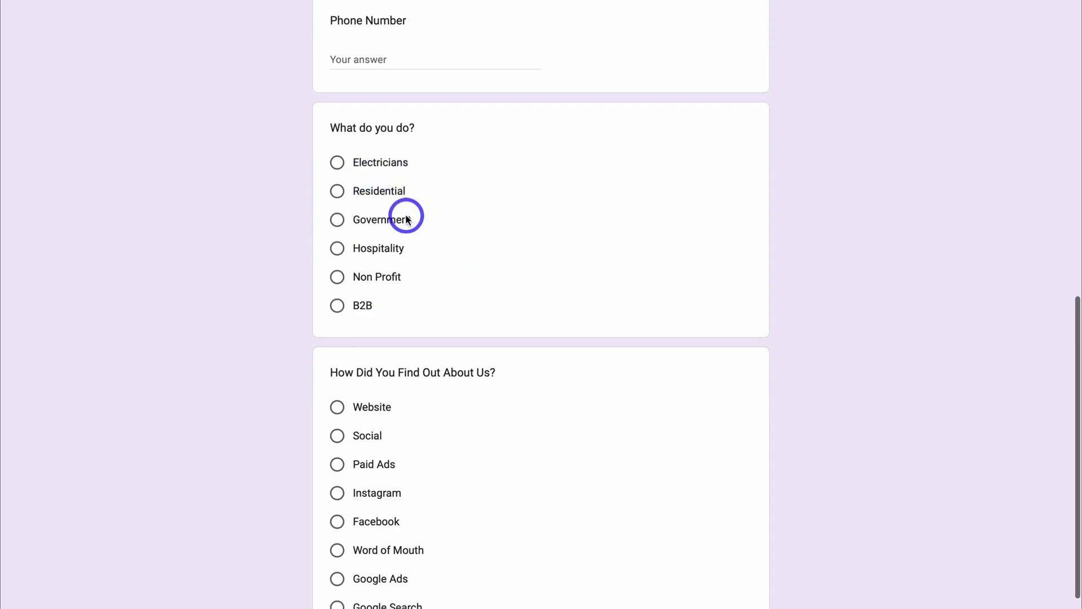
scroll(405, 217, "down", 1)
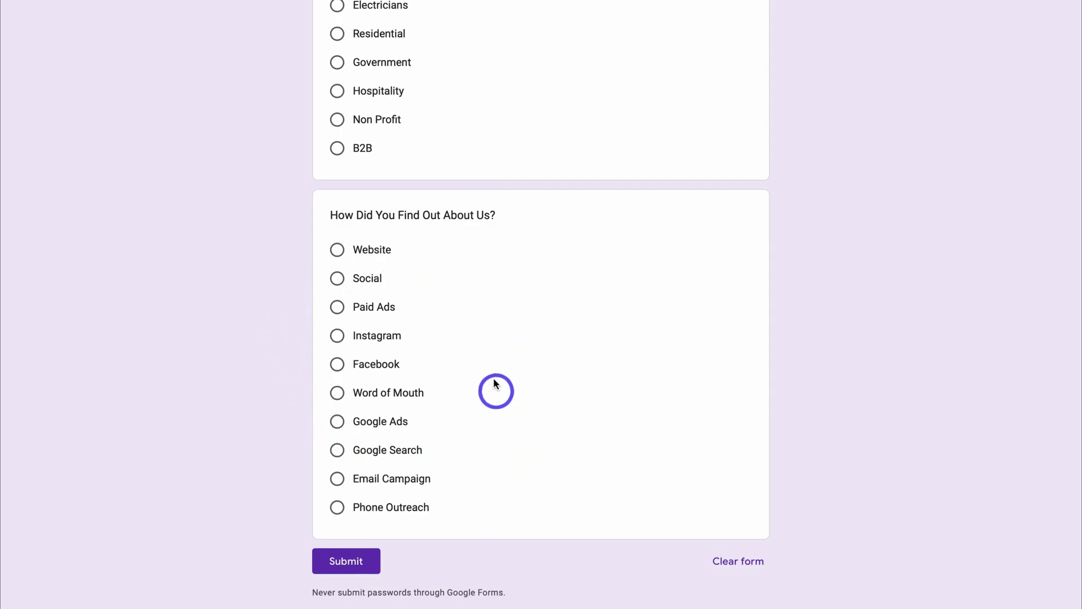
scroll(504, 332, "down", 1)
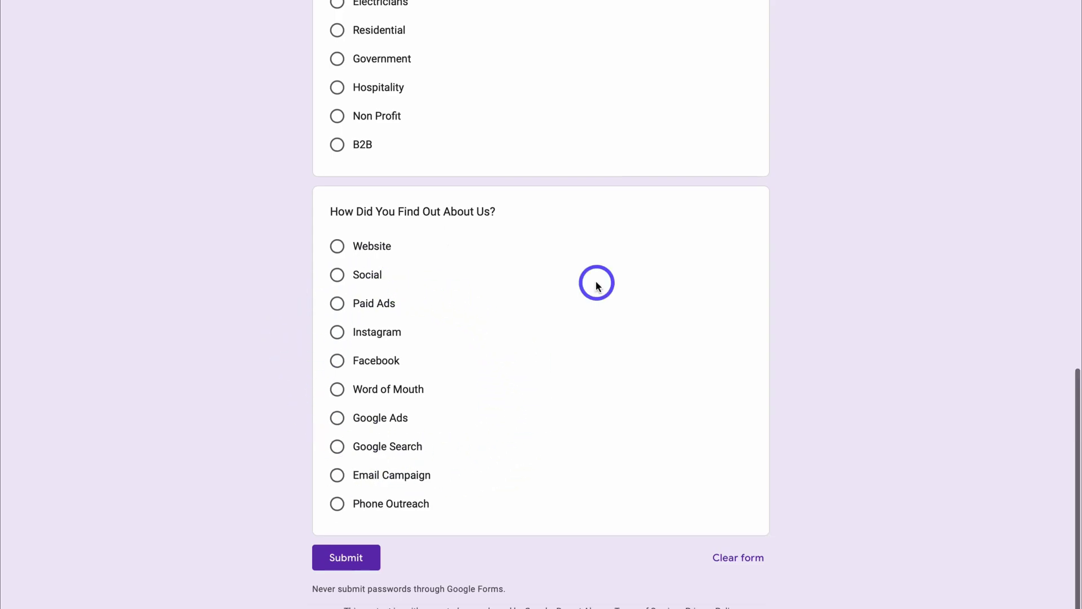
scroll(595, 280, "up", 6)
scroll(595, 280, "up", 3)
scroll(595, 280, "up", 1)
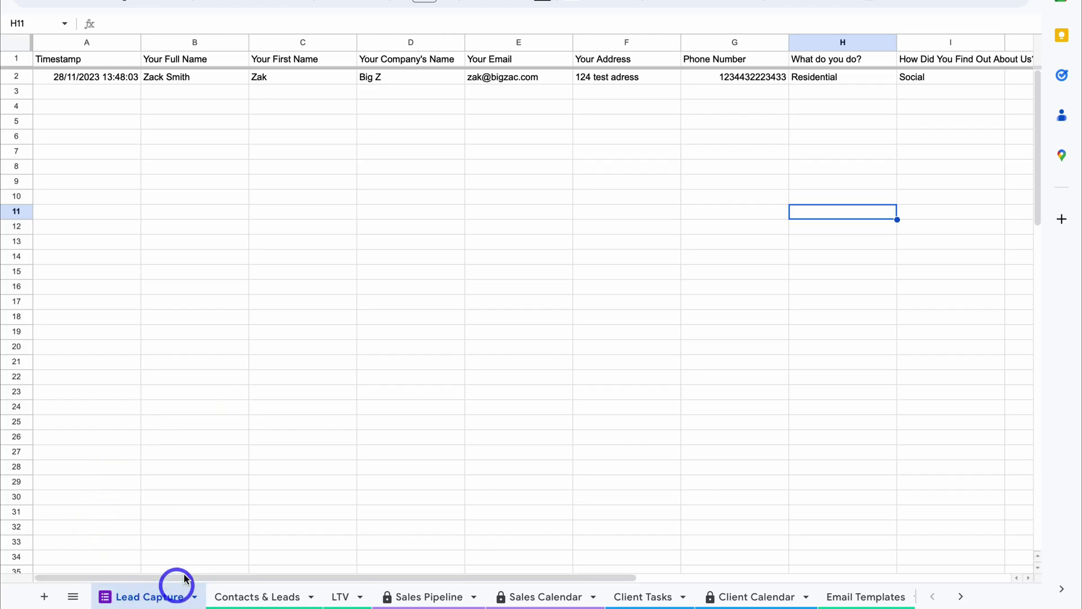
left_click_drag(169, 140, 924, 143)
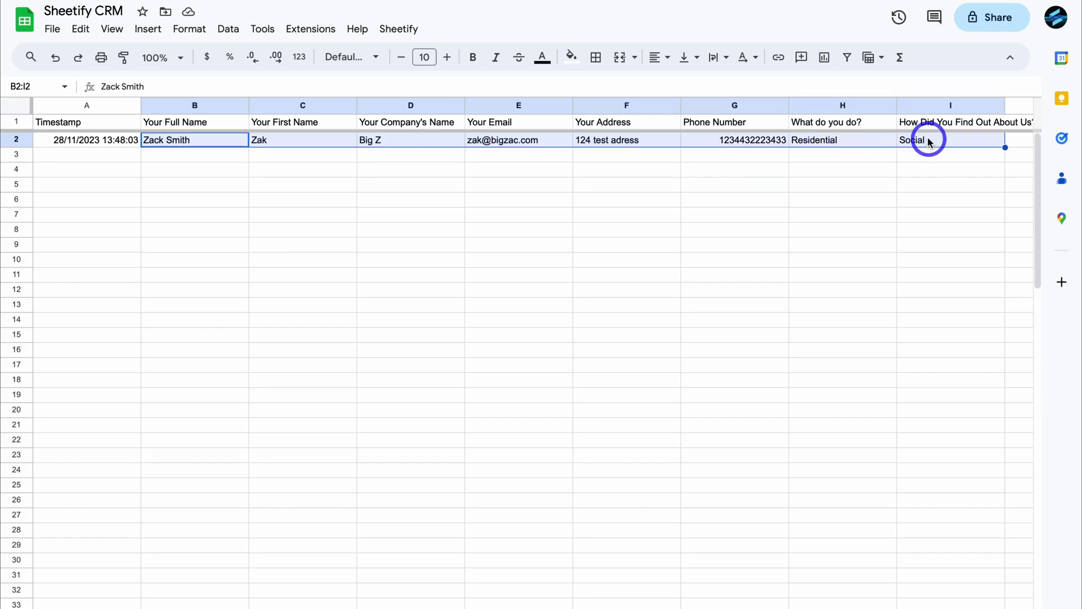
right_click(923, 144)
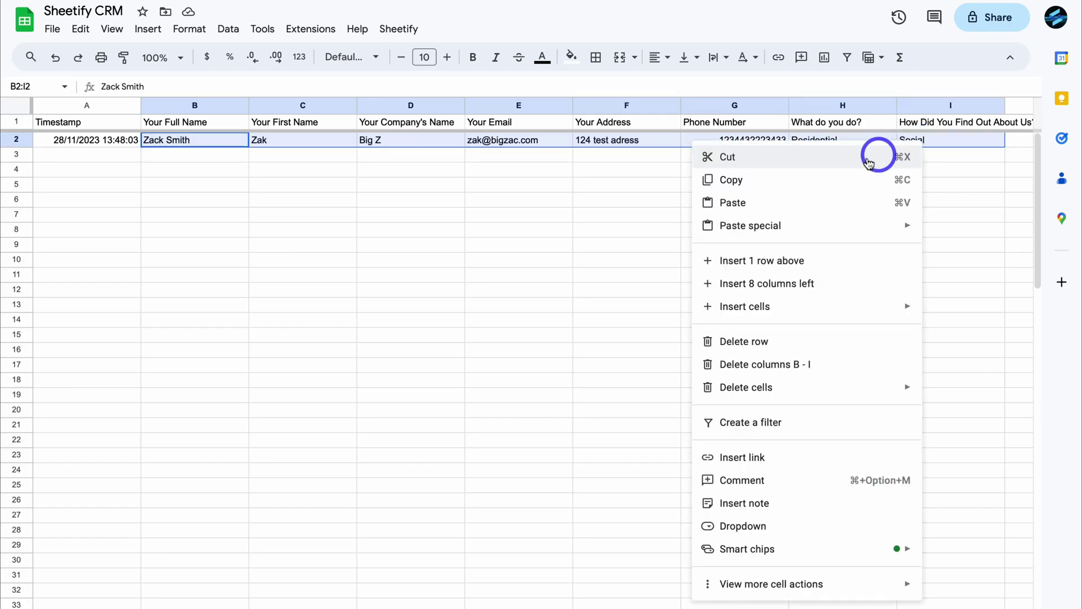
left_click(821, 180)
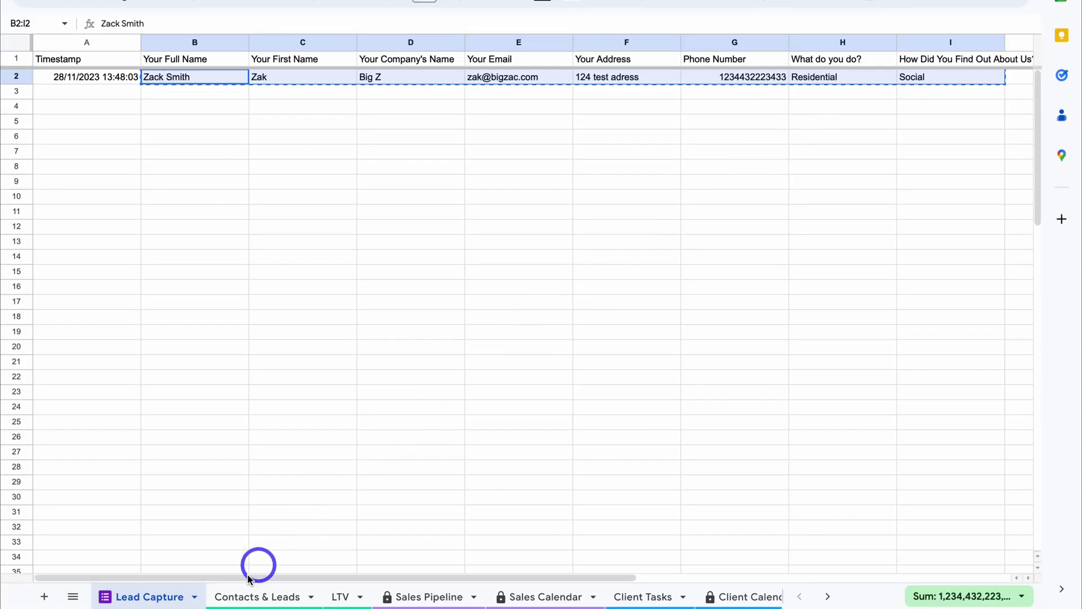
left_click(250, 597)
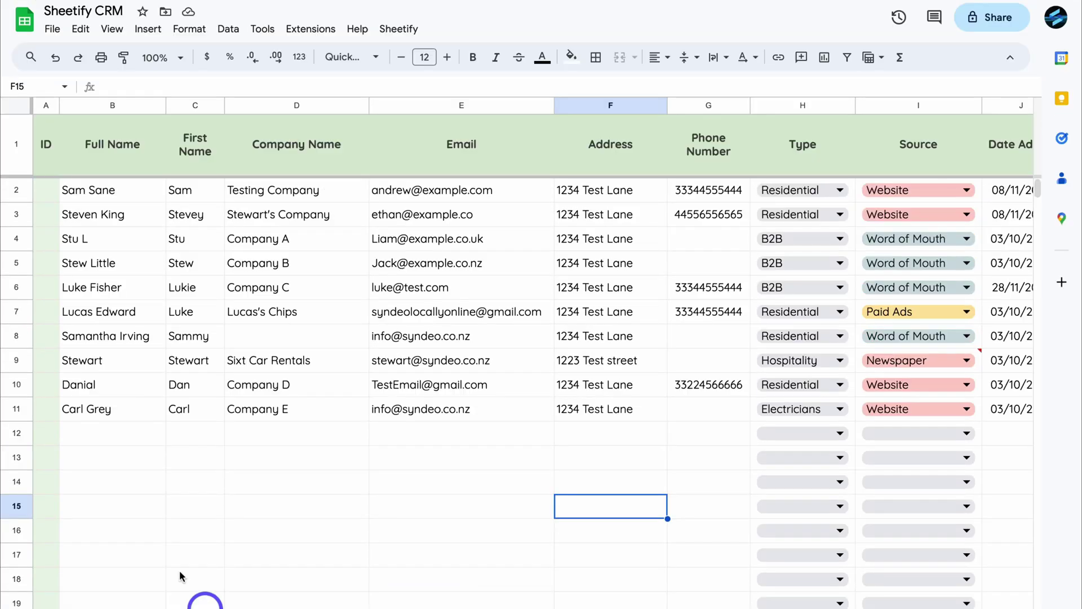
right_click(98, 439)
mouse_move(156, 239)
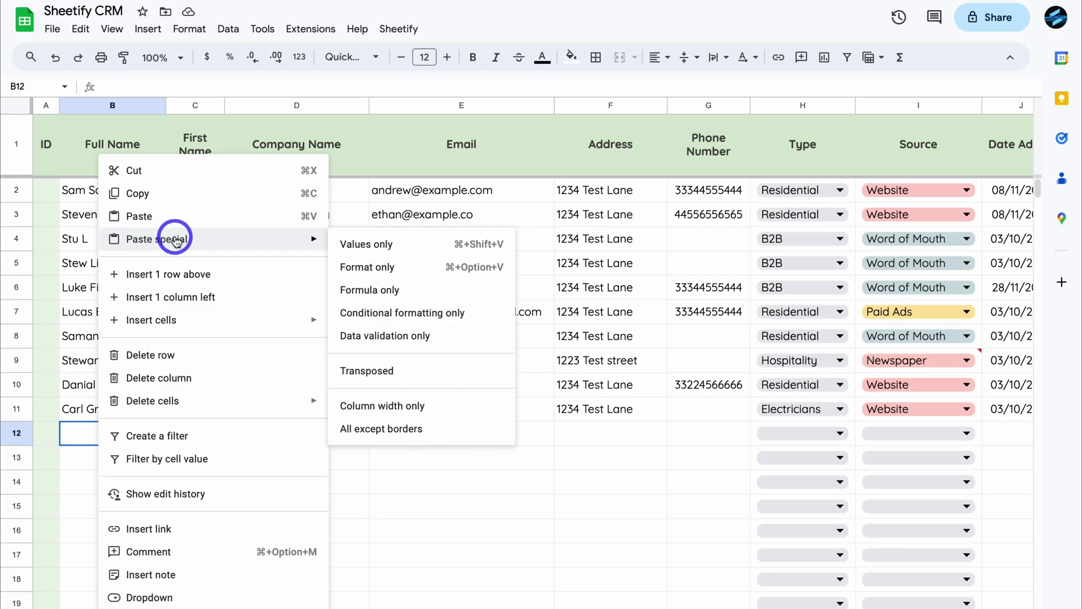
left_click(360, 245)
mouse_move(427, 239)
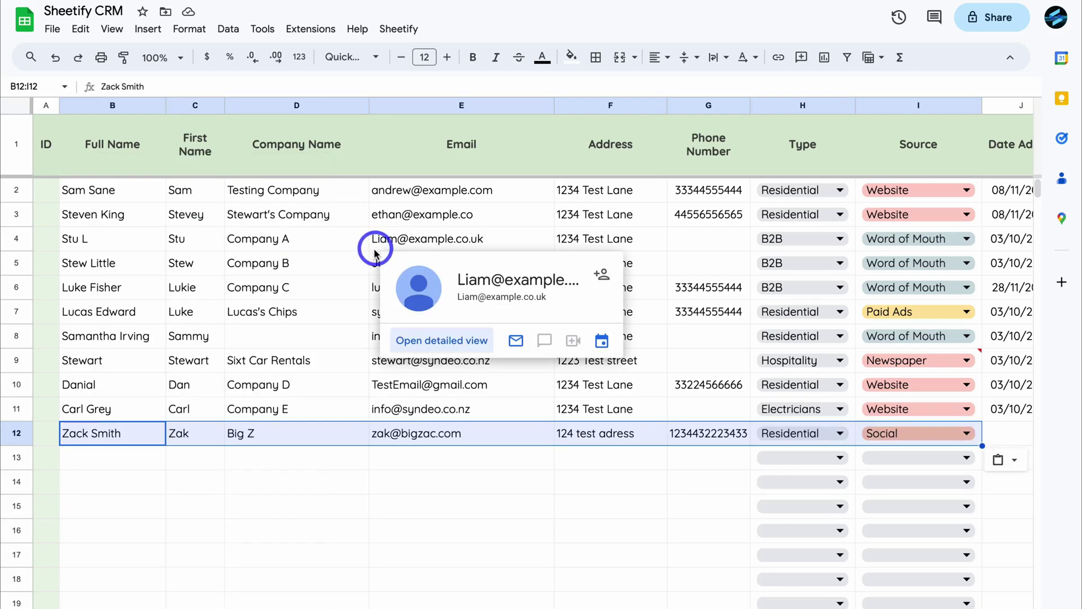
left_click(359, 506)
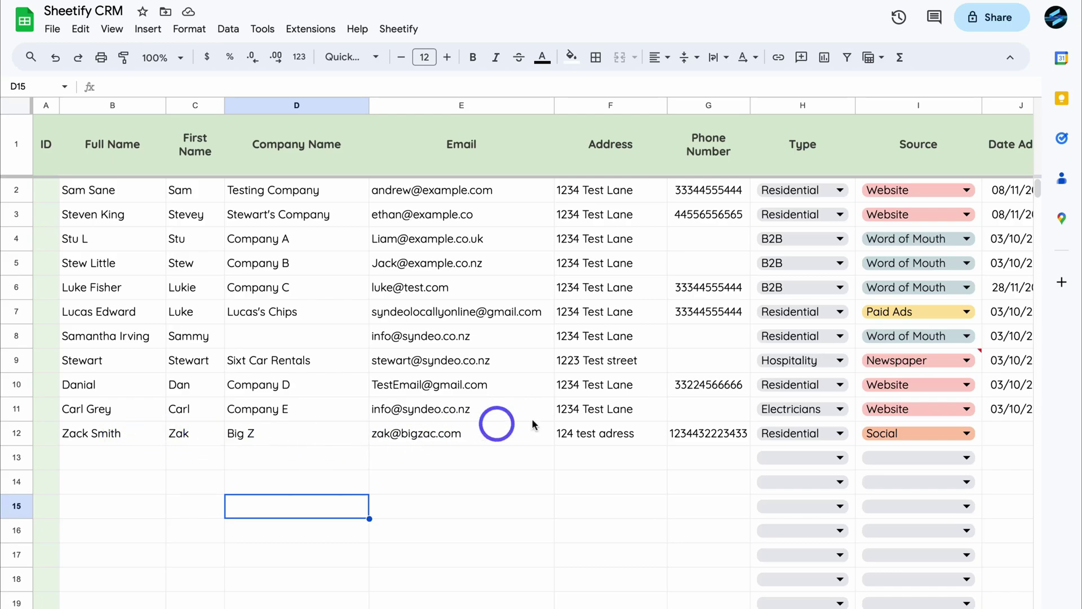
scroll(902, 438, "right", 4)
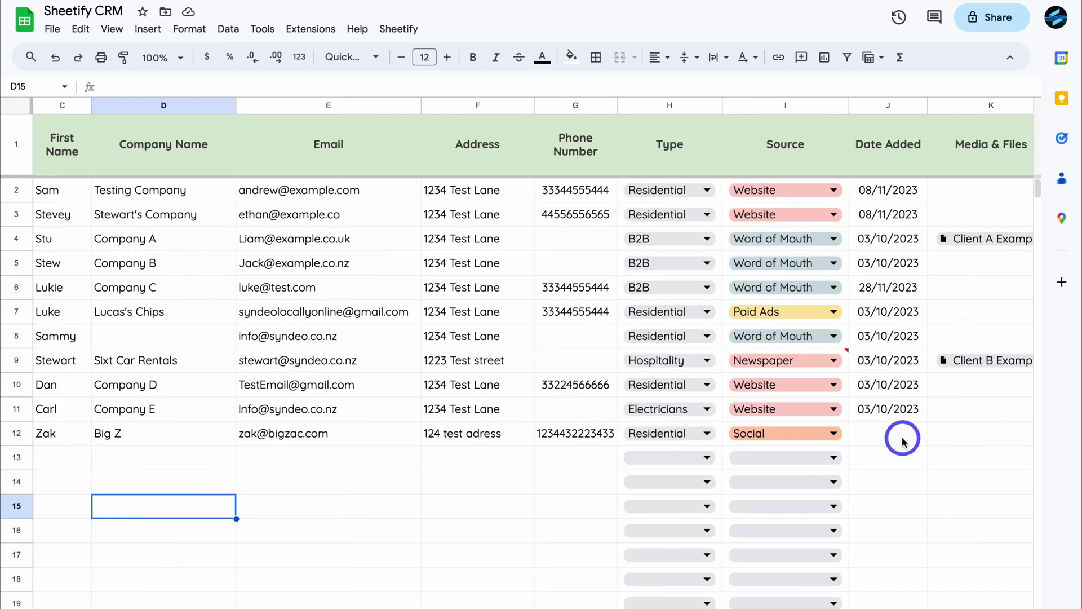
scroll(902, 438, "right", 3)
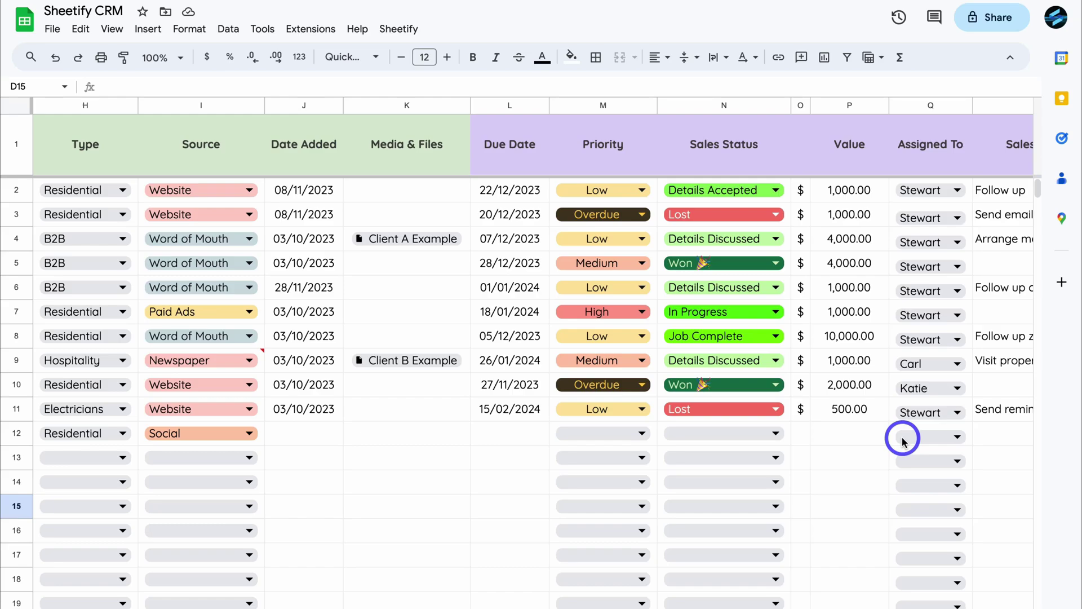